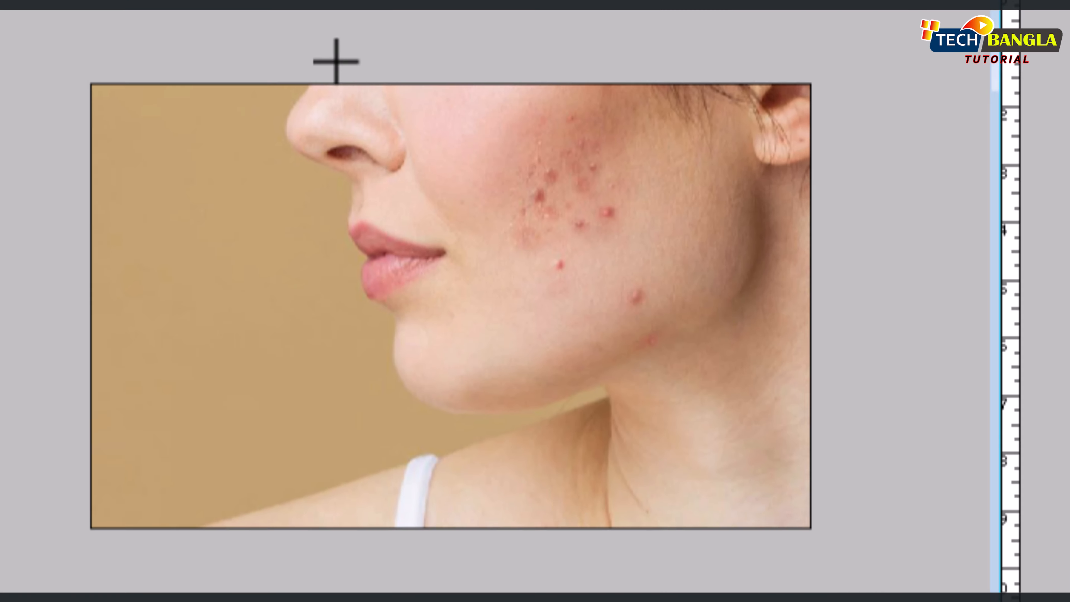
- Crop the acne portrait to exclude the empty background strip beside the face, and clear the selection
{"action": "left_click_drag", "start_coordinate": [195, 189], "coordinate": [484, 424]}
{"action": "key", "text": "alt+i"}
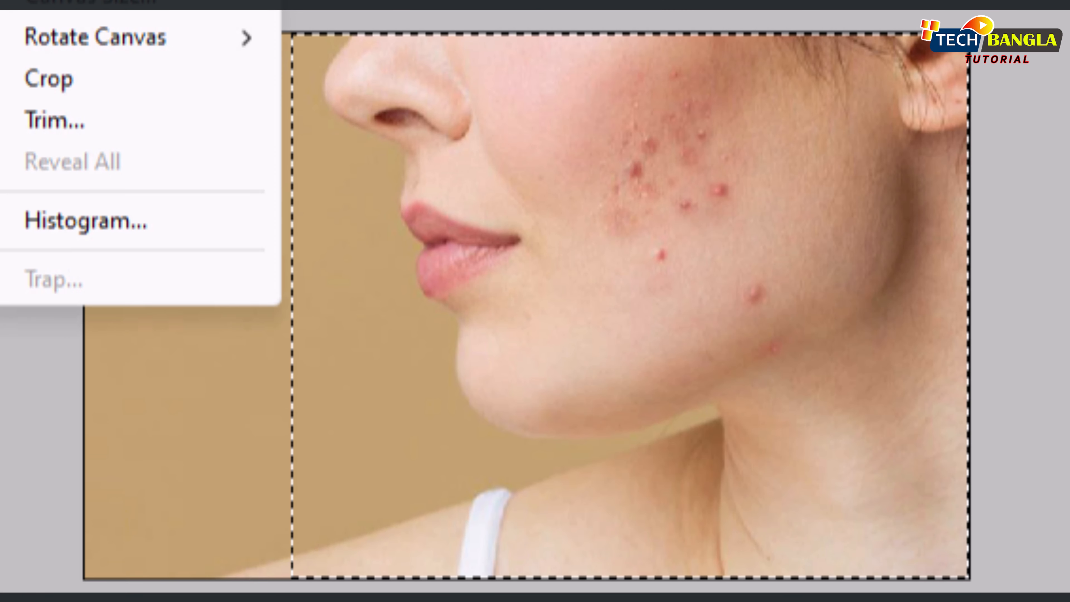
{"action": "left_click", "coordinate": [105, 94]}
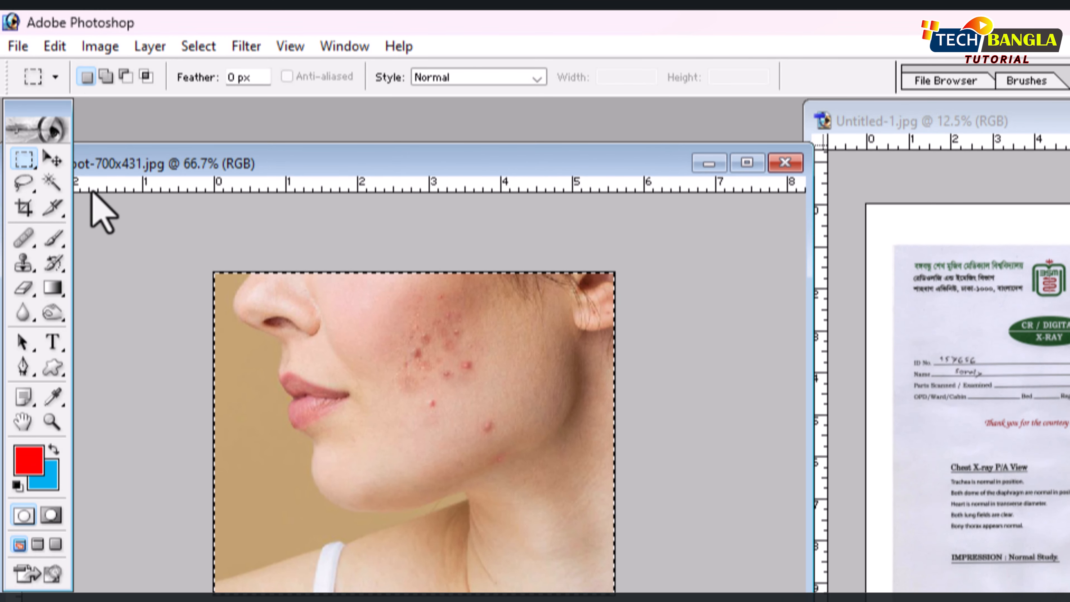
{"action": "key", "text": "ctrl+d"}
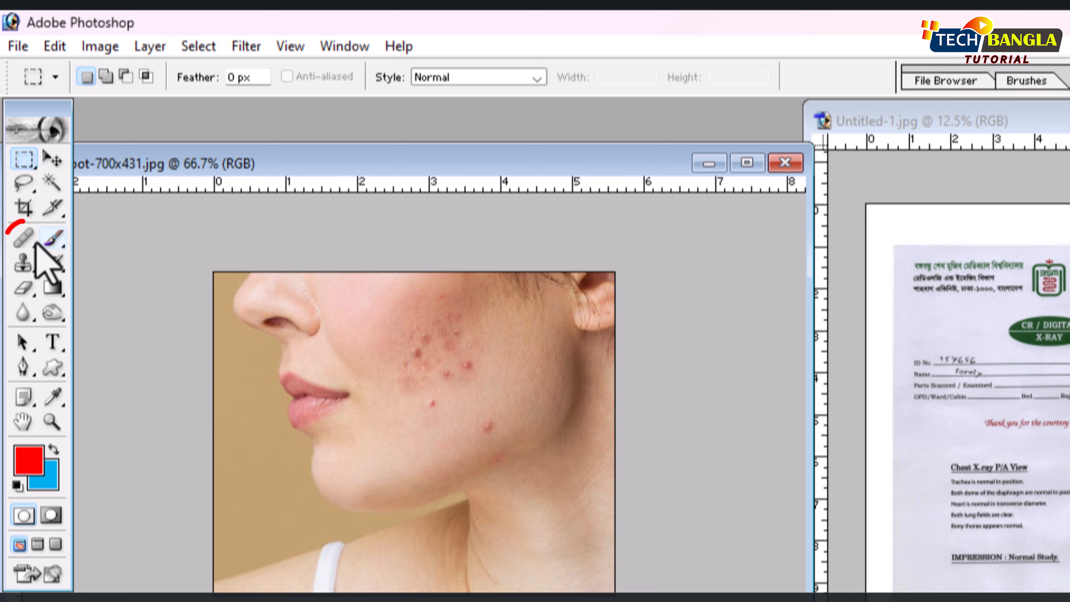
- Activate the Healing Brush Tool with Sampled as its source
{"action": "left_click", "coordinate": [24, 239]}
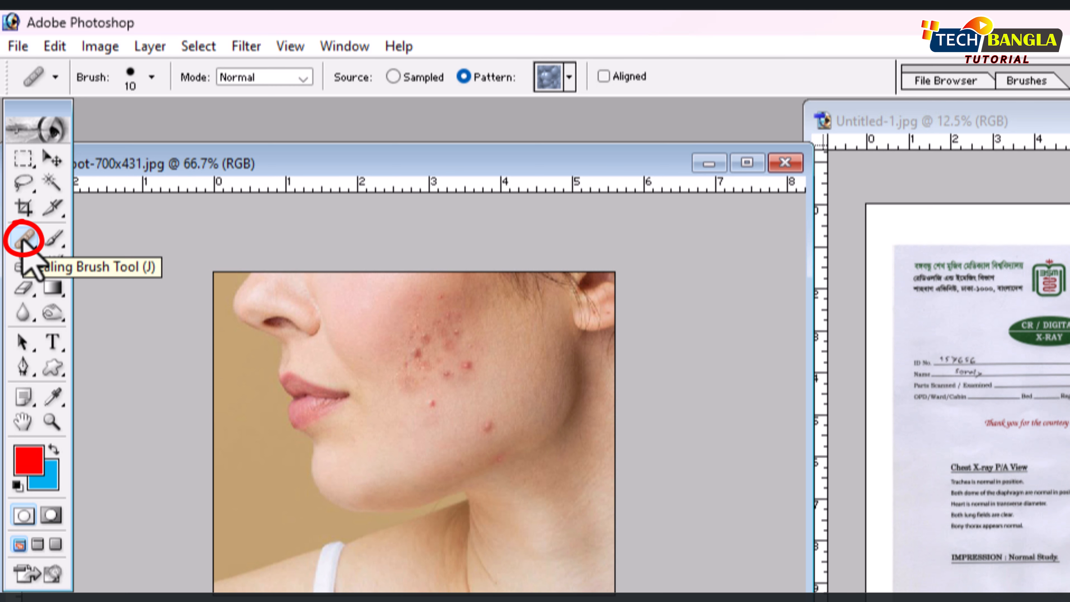
{"action": "left_click", "coordinate": [23, 240]}
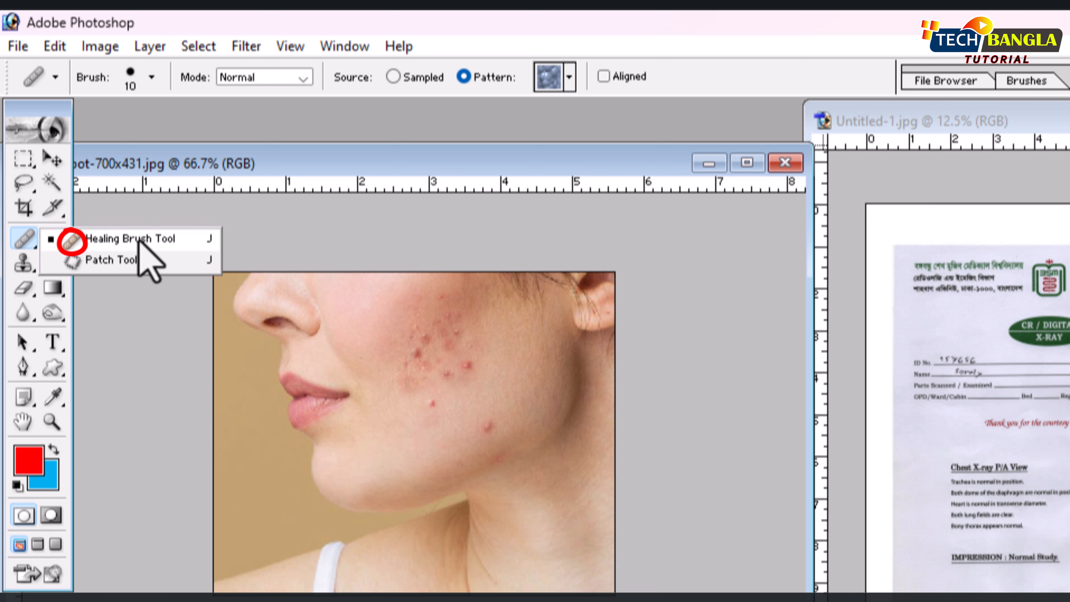
{"action": "key", "text": "j"}
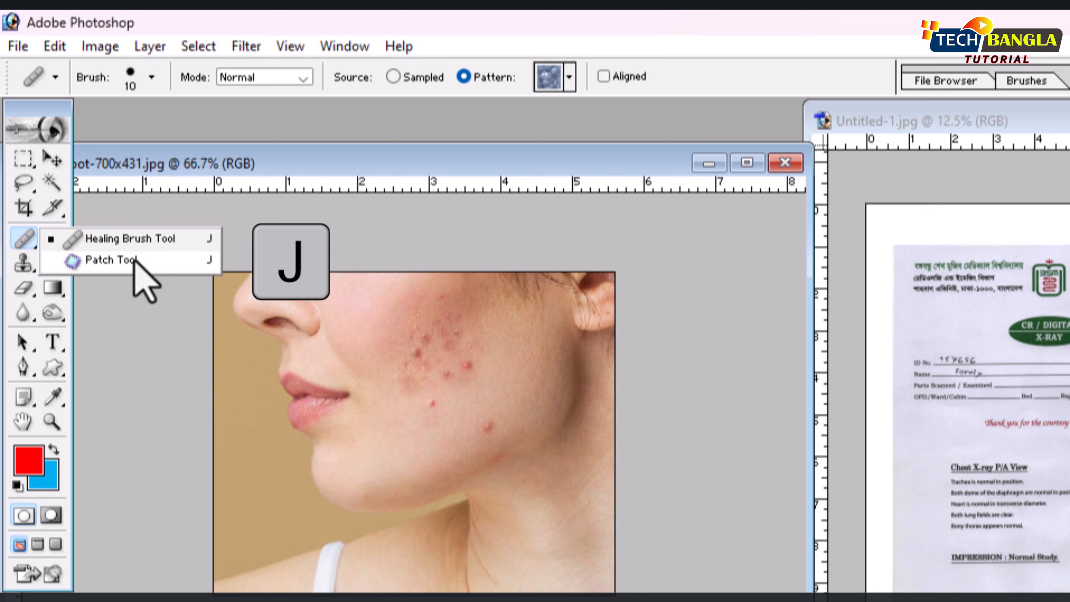
{"action": "left_click", "coordinate": [134, 247]}
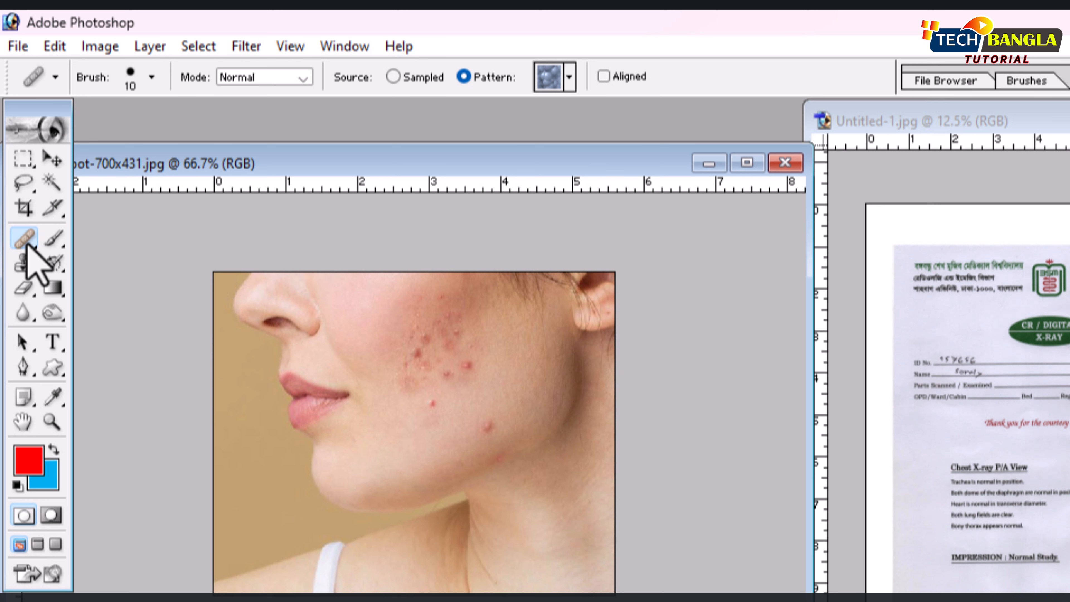
{"action": "mouse_move", "coordinate": [24, 245]}
{"action": "left_mouse_down"}
{"action": "mouse_move", "coordinate": [74, 270]}
{"action": "mouse_move", "coordinate": [76, 258]}
{"action": "mouse_move", "coordinate": [105, 247]}
{"action": "left_mouse_up"}
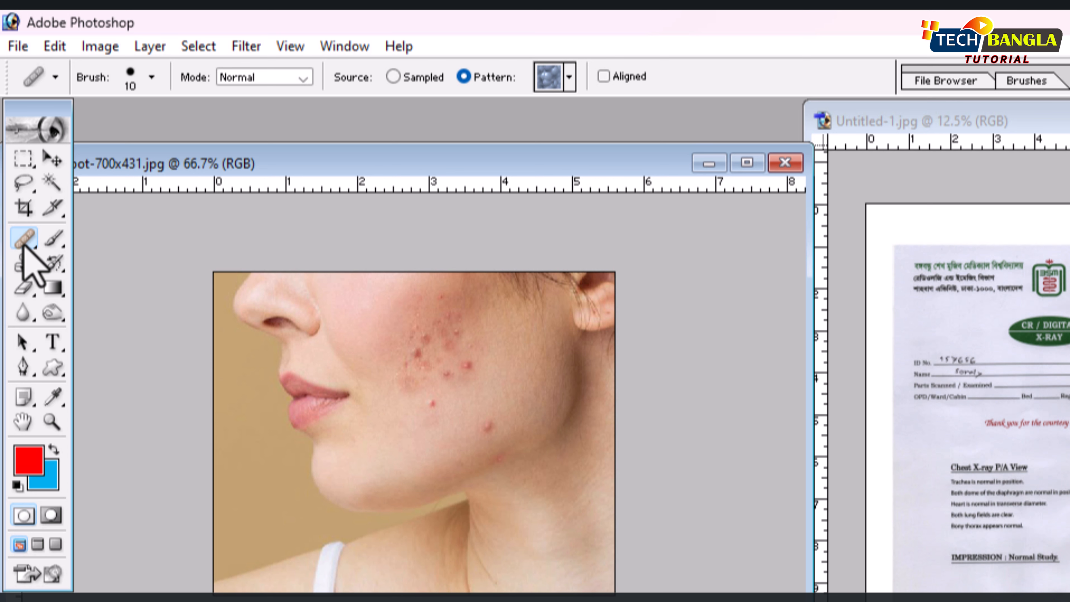
{"action": "left_click_drag", "start_coordinate": [23, 246], "coordinate": [132, 253]}
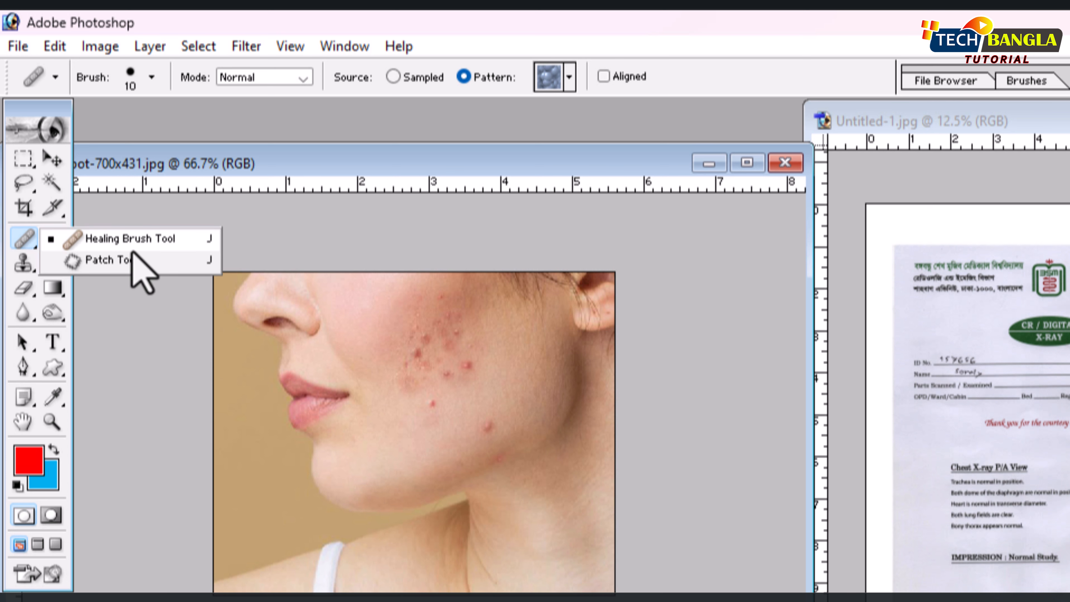
{"action": "left_click", "coordinate": [149, 237]}
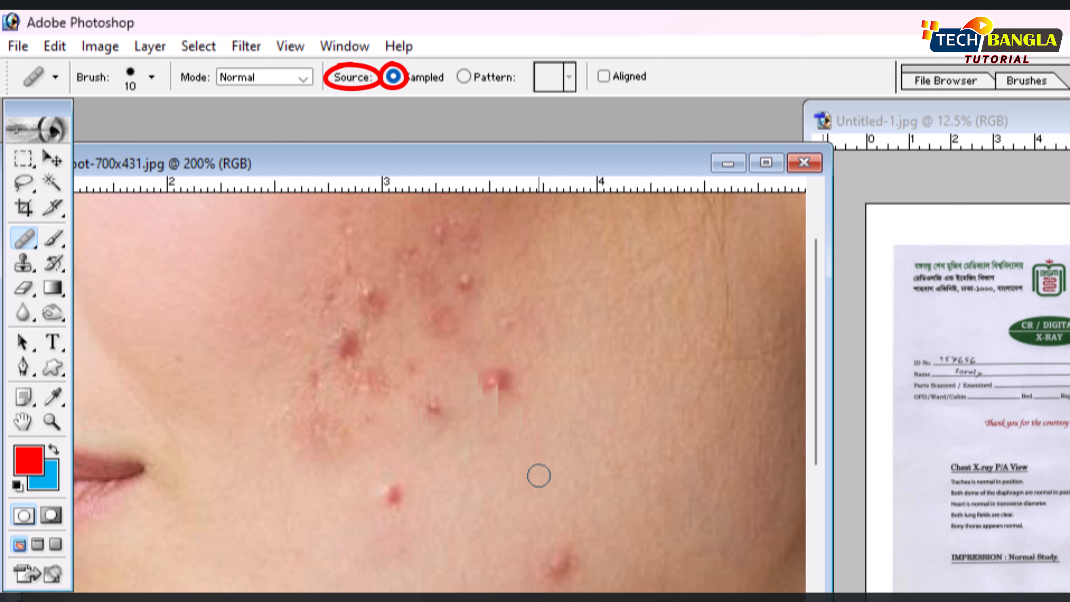
- Heal the isolated pimples on the lower cheek and near the jaw using clean skin sampled beside them
{"action": "key", "text": "alt"}
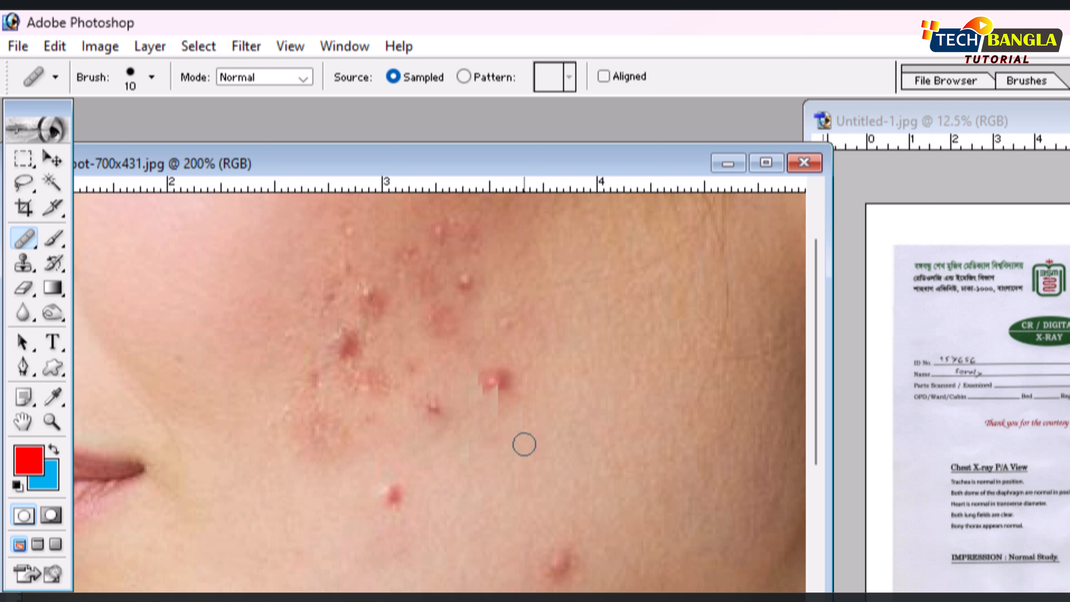
{"action": "left_click", "coordinate": [505, 379]}
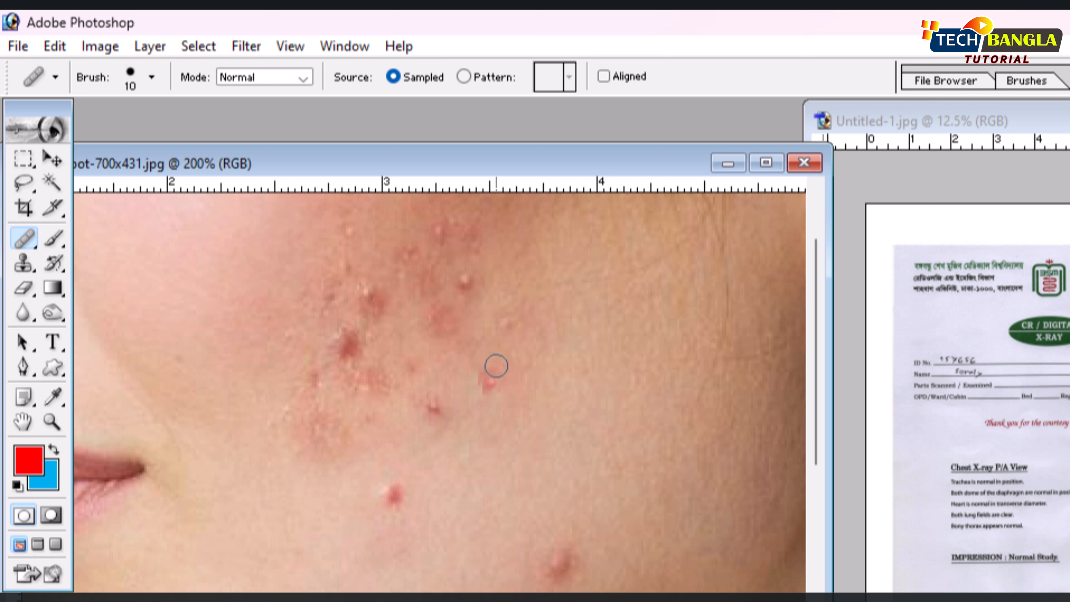
{"action": "left_click", "coordinate": [433, 409]}
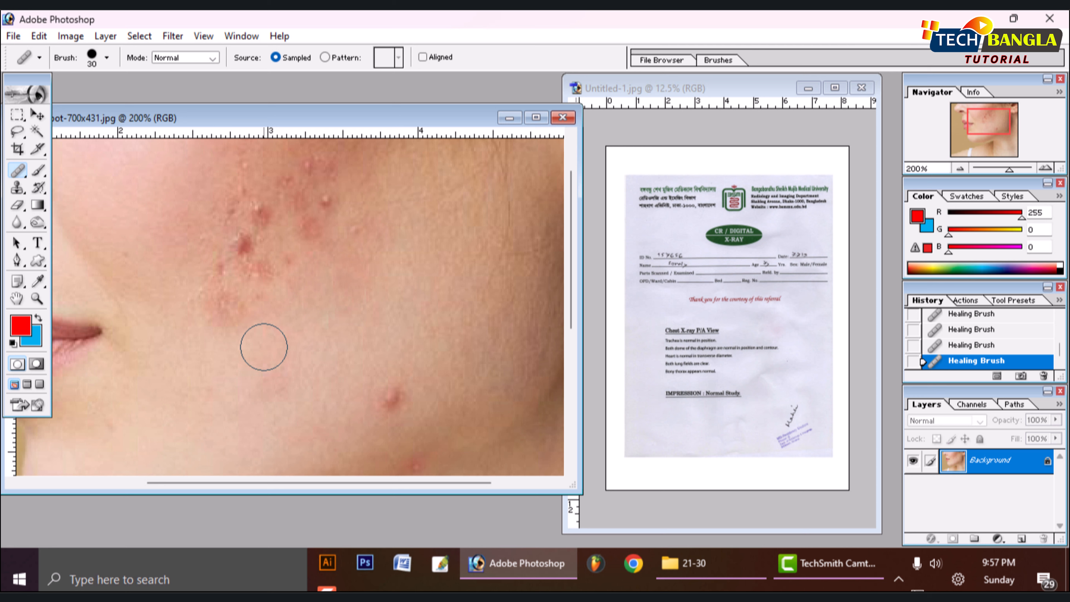
{"action": "left_click", "coordinate": [388, 396]}
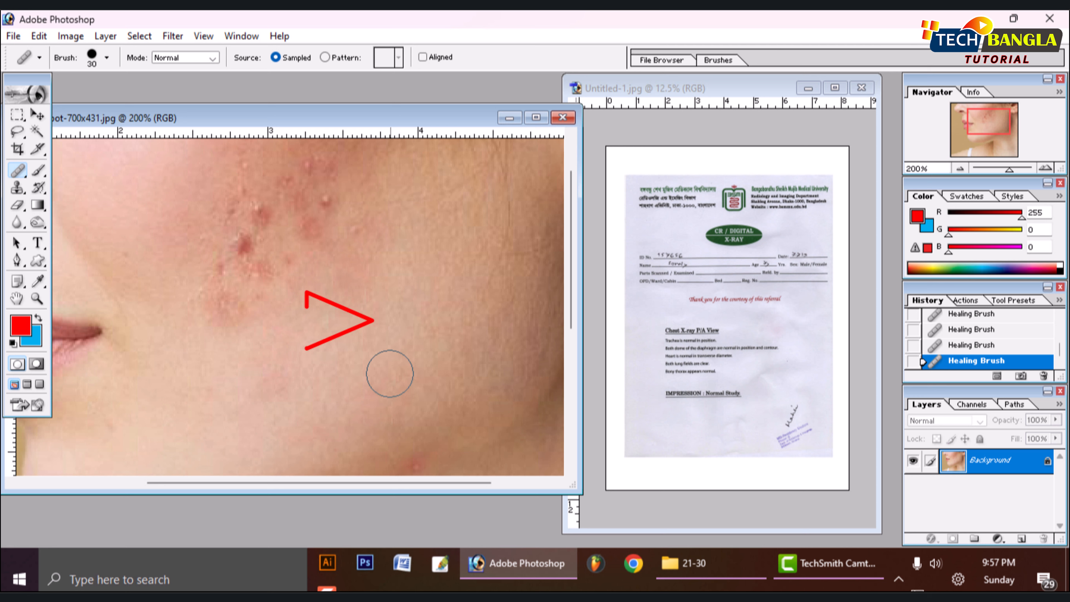
- Heal the acne cluster across the middle of the cheek with a size 30 Healing Brush, resampling clean nearby skin between strokes
{"action": "left_click", "coordinate": [320, 345], "text": "alt"}
{"action": "left_click_drag", "start_coordinate": [282, 274], "coordinate": [216, 322]}
{"action": "left_click_drag", "start_coordinate": [257, 221], "coordinate": [197, 308]}
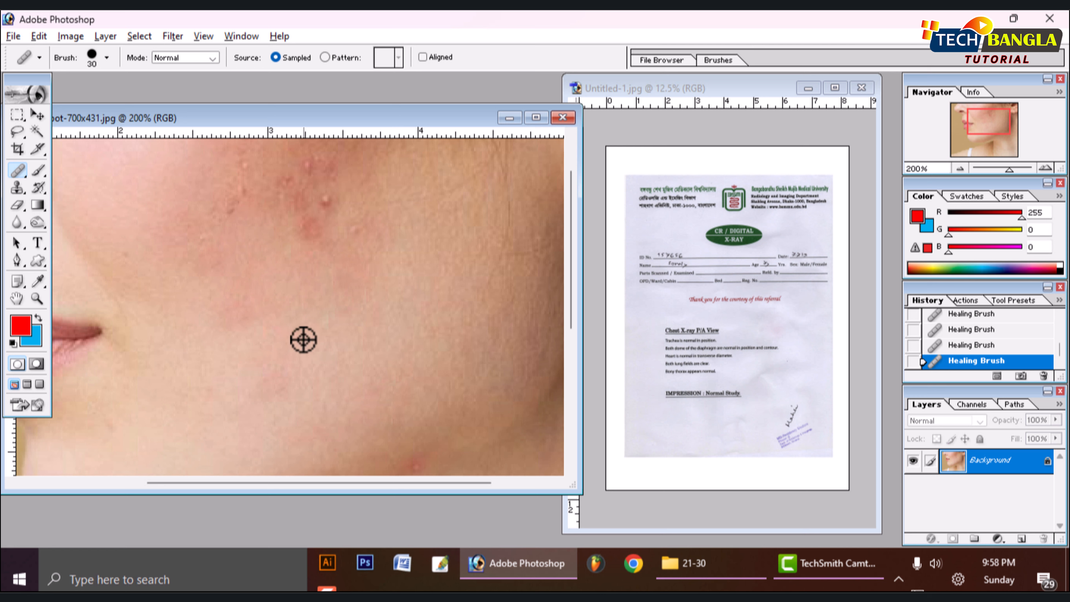
{"action": "left_click", "coordinate": [298, 323], "text": "alt"}
{"action": "mouse_move", "coordinate": [311, 230]}
{"action": "left_mouse_down"}
{"action": "mouse_move", "coordinate": [352, 256]}
{"action": "mouse_move", "coordinate": [329, 197]}
{"action": "mouse_move", "coordinate": [329, 207]}
{"action": "mouse_move", "coordinate": [352, 204]}
{"action": "mouse_move", "coordinate": [316, 183]}
{"action": "left_mouse_up"}
{"action": "left_click", "coordinate": [326, 203]}
{"action": "left_click", "coordinate": [284, 273], "text": "alt"}
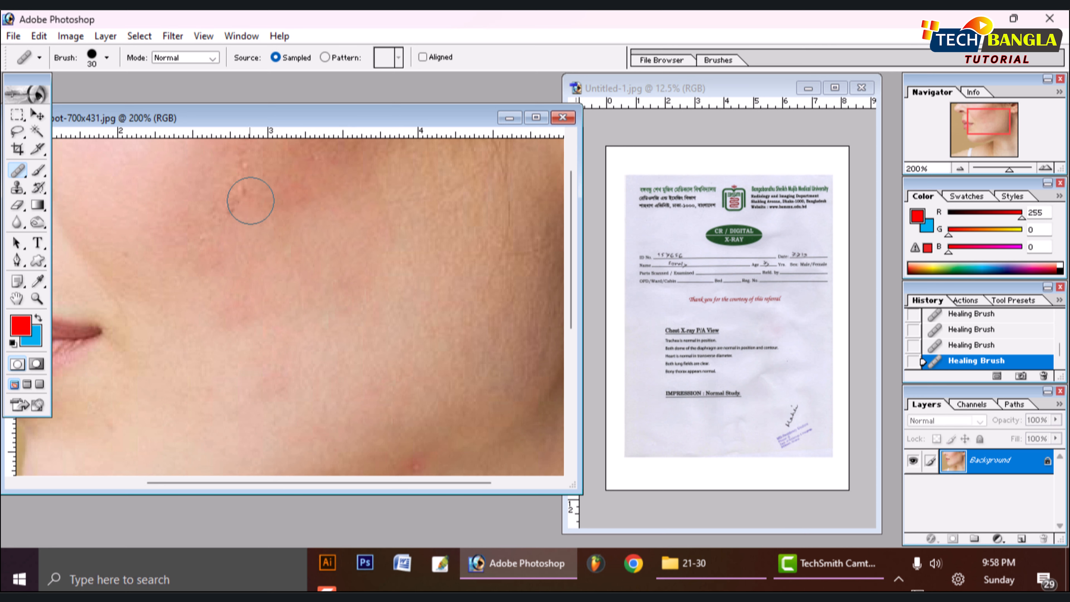
{"action": "left_click_drag", "start_coordinate": [243, 204], "coordinate": [253, 188]}
{"action": "left_click", "coordinate": [234, 255], "text": "alt"}
{"action": "left_click_drag", "start_coordinate": [208, 341], "coordinate": [234, 326]}
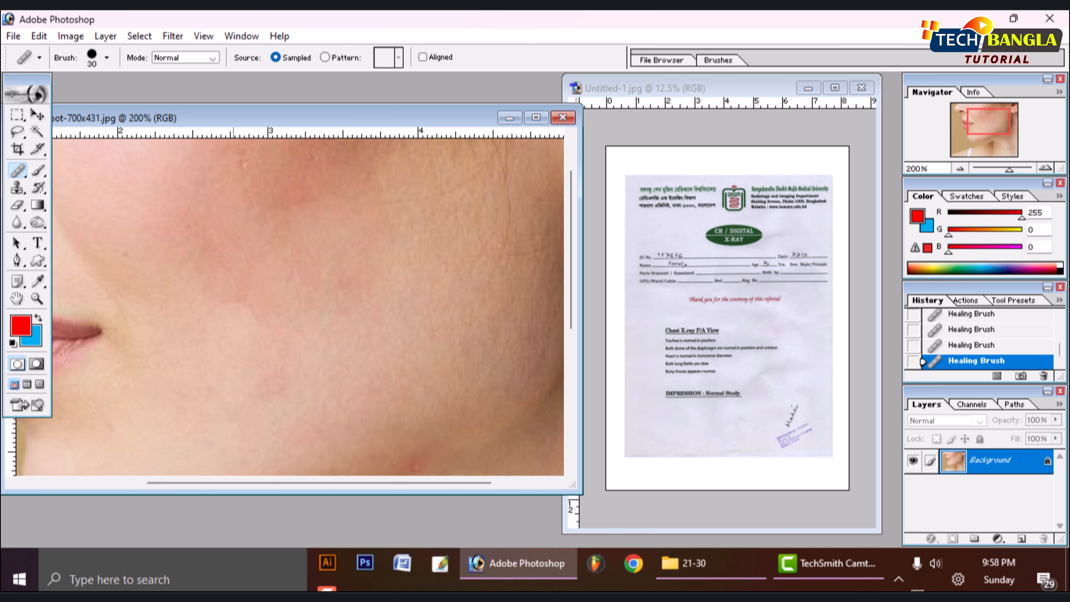
- Heal the remaining blemishes on the upper cheek using clean skin sampled just below them
{"action": "key", "text": "space"}
{"action": "left_click_drag", "start_coordinate": [335, 253], "coordinate": [328, 377]}
{"action": "left_click", "coordinate": [301, 287], "text": "alt"}
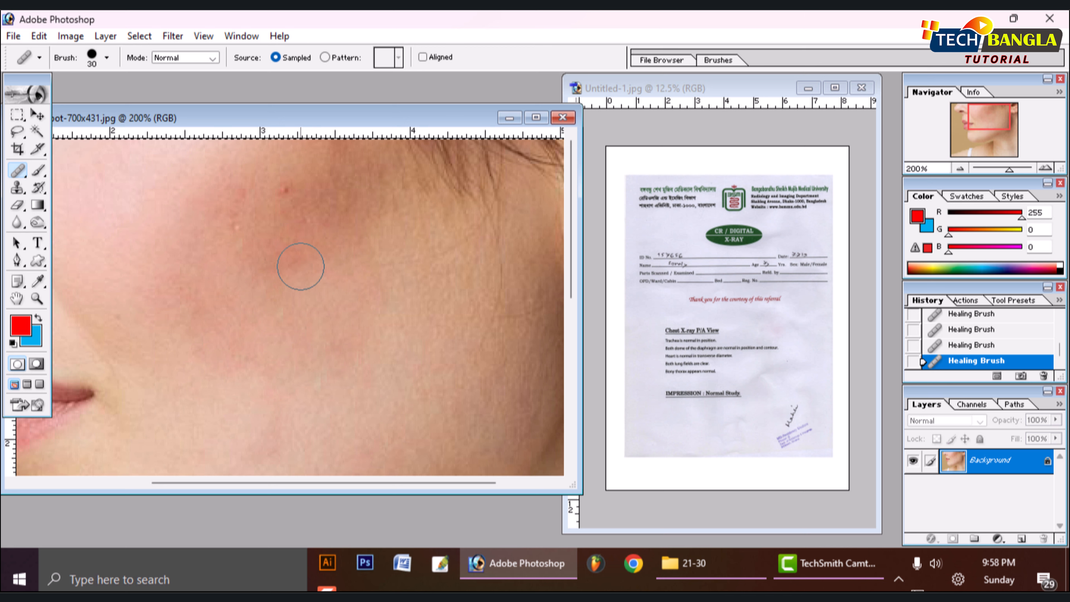
{"action": "mouse_move", "coordinate": [302, 266]}
{"action": "left_mouse_down"}
{"action": "mouse_move", "coordinate": [307, 205]}
{"action": "mouse_move", "coordinate": [253, 203]}
{"action": "mouse_move", "coordinate": [210, 256]}
{"action": "mouse_move", "coordinate": [268, 266]}
{"action": "mouse_move", "coordinate": [348, 234]}
{"action": "mouse_move", "coordinate": [347, 196]}
{"action": "left_mouse_up"}
{"action": "left_click", "coordinate": [279, 257], "text": "alt"}
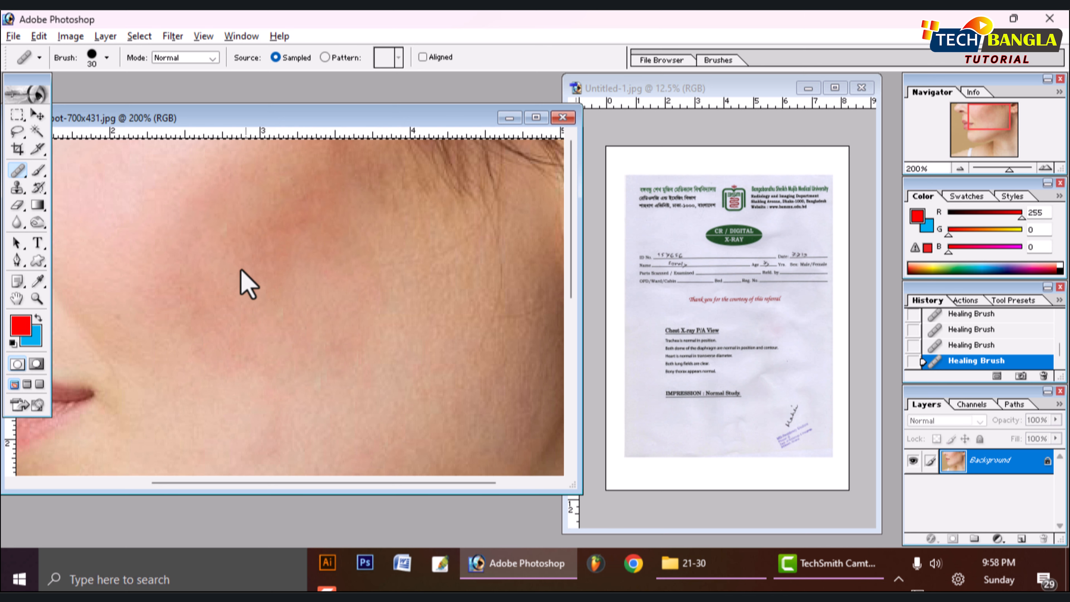
- Even out the reddish skin across the cheek with broad Healing Brush strokes
{"action": "mouse_move", "coordinate": [309, 366]}
{"action": "left_mouse_down"}
{"action": "mouse_move", "coordinate": [326, 349]}
{"action": "mouse_move", "coordinate": [294, 335]}
{"action": "mouse_move", "coordinate": [265, 267]}
{"action": "mouse_move", "coordinate": [304, 270]}
{"action": "mouse_move", "coordinate": [315, 215]}
{"action": "mouse_move", "coordinate": [367, 277]}
{"action": "left_mouse_up"}
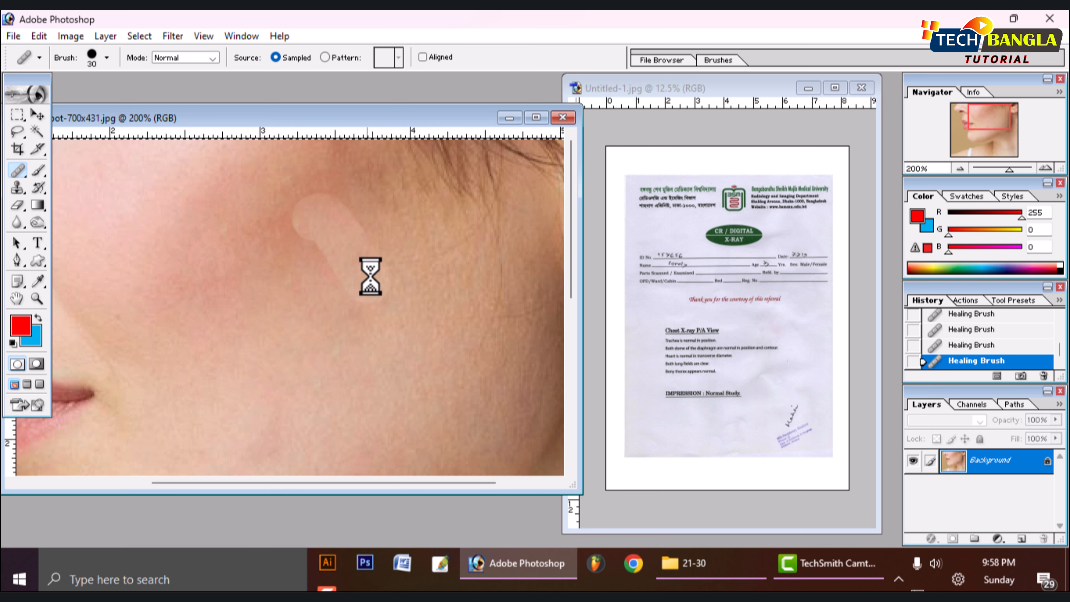
{"action": "mouse_move", "coordinate": [362, 229]}
{"action": "left_mouse_down"}
{"action": "mouse_move", "coordinate": [335, 201]}
{"action": "mouse_move", "coordinate": [303, 208]}
{"action": "mouse_move", "coordinate": [287, 249]}
{"action": "mouse_move", "coordinate": [275, 217]}
{"action": "mouse_move", "coordinate": [242, 232]}
{"action": "mouse_move", "coordinate": [228, 261]}
{"action": "mouse_move", "coordinate": [224, 244]}
{"action": "mouse_move", "coordinate": [198, 313]}
{"action": "left_mouse_up"}
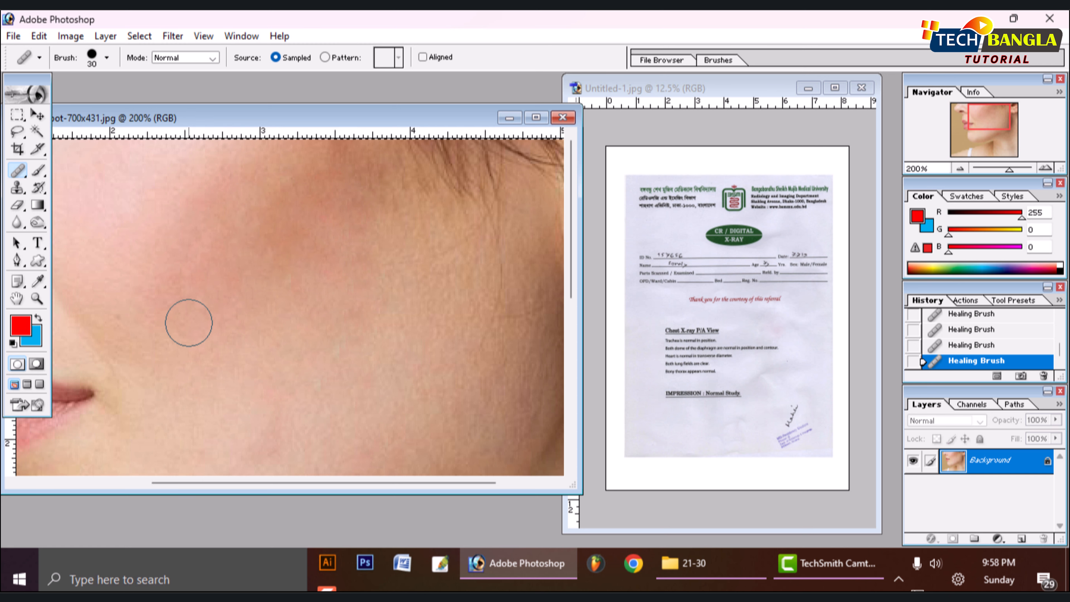
{"action": "mouse_move", "coordinate": [235, 262]}
{"action": "left_mouse_down"}
{"action": "mouse_move", "coordinate": [250, 234]}
{"action": "mouse_move", "coordinate": [291, 233]}
{"action": "mouse_move", "coordinate": [303, 260]}
{"action": "mouse_move", "coordinate": [284, 203]}
{"action": "left_mouse_up"}
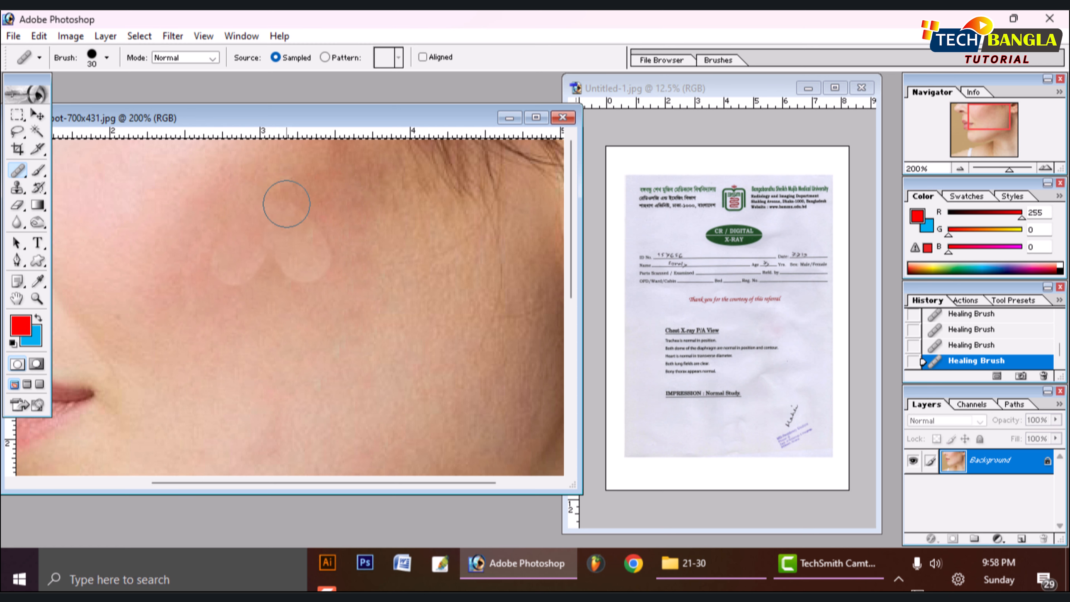
{"action": "mouse_move", "coordinate": [363, 282]}
{"action": "left_mouse_down"}
{"action": "mouse_move", "coordinate": [369, 244]}
{"action": "mouse_move", "coordinate": [364, 213]}
{"action": "left_mouse_up"}
{"action": "left_click_drag", "start_coordinate": [319, 354], "coordinate": [329, 314]}
- Compare the retouched portrait with its original opening state in the history, and return to the latest Healing Brush state
{"action": "key", "text": "ctrl+minus"}
{"action": "key", "text": "ctrl+minus"}
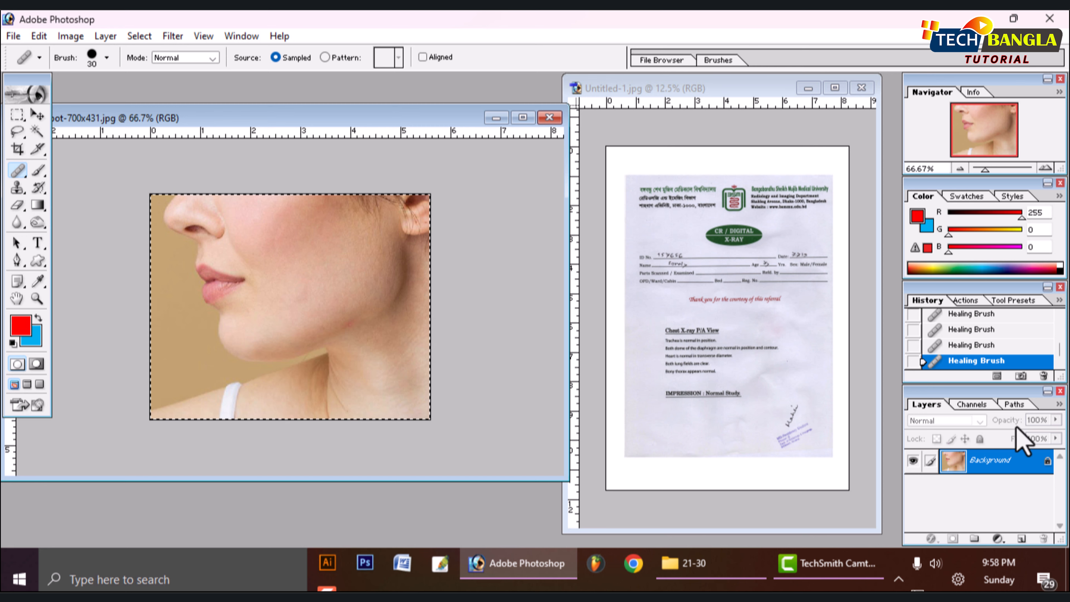
{"action": "scroll", "coordinate": [984, 331], "scroll_direction": "up", "scroll_amount": 6}
{"action": "scroll", "coordinate": [987, 337], "scroll_direction": "up", "scroll_amount": 3}
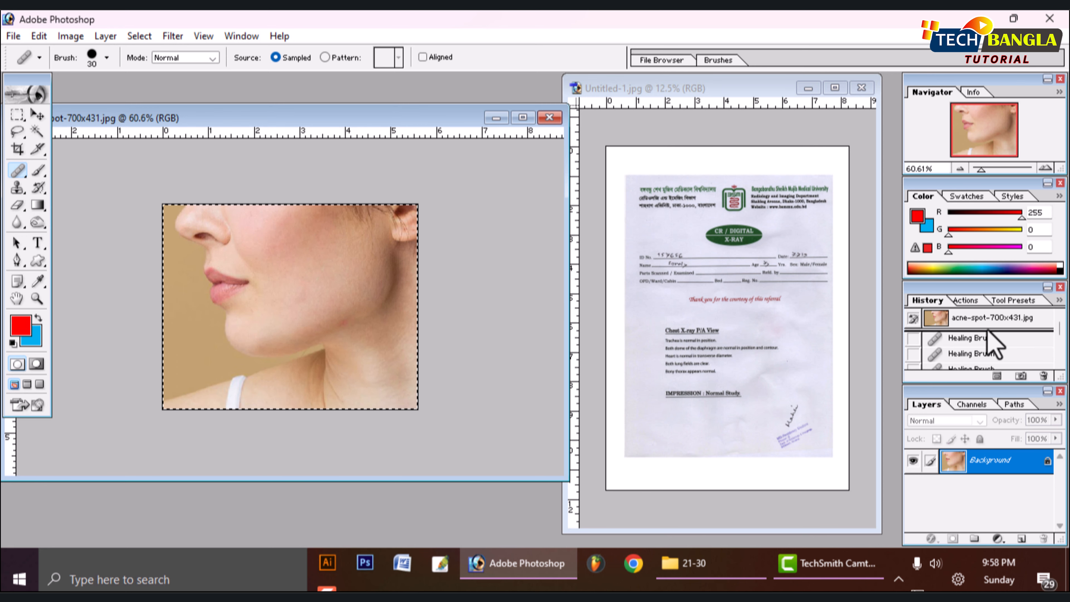
{"action": "left_click", "coordinate": [988, 320]}
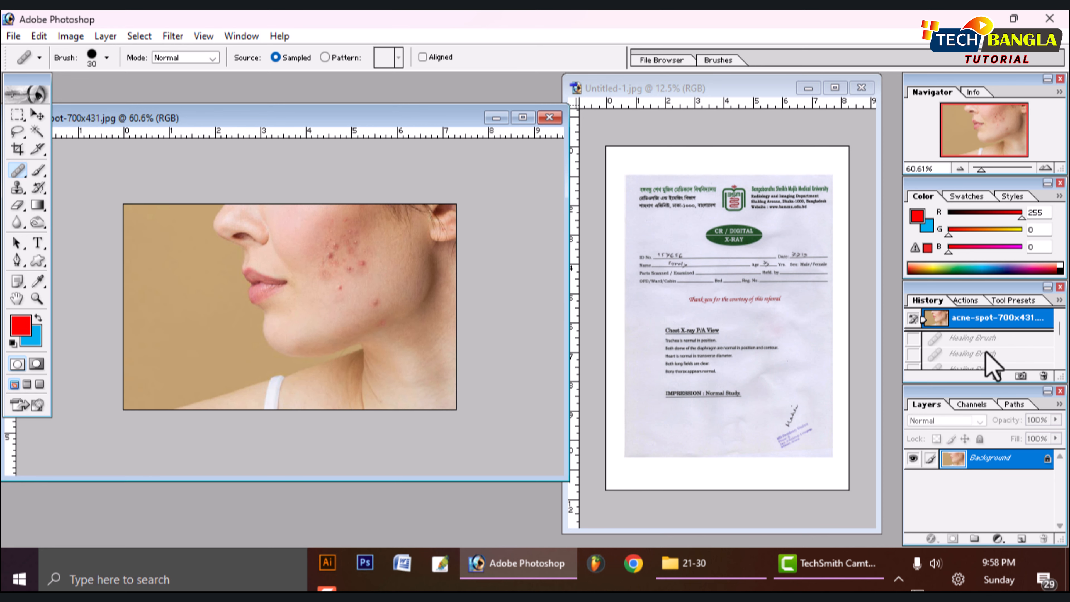
{"action": "scroll", "coordinate": [987, 354], "scroll_direction": "down", "scroll_amount": 3}
{"action": "left_click", "coordinate": [982, 361]}
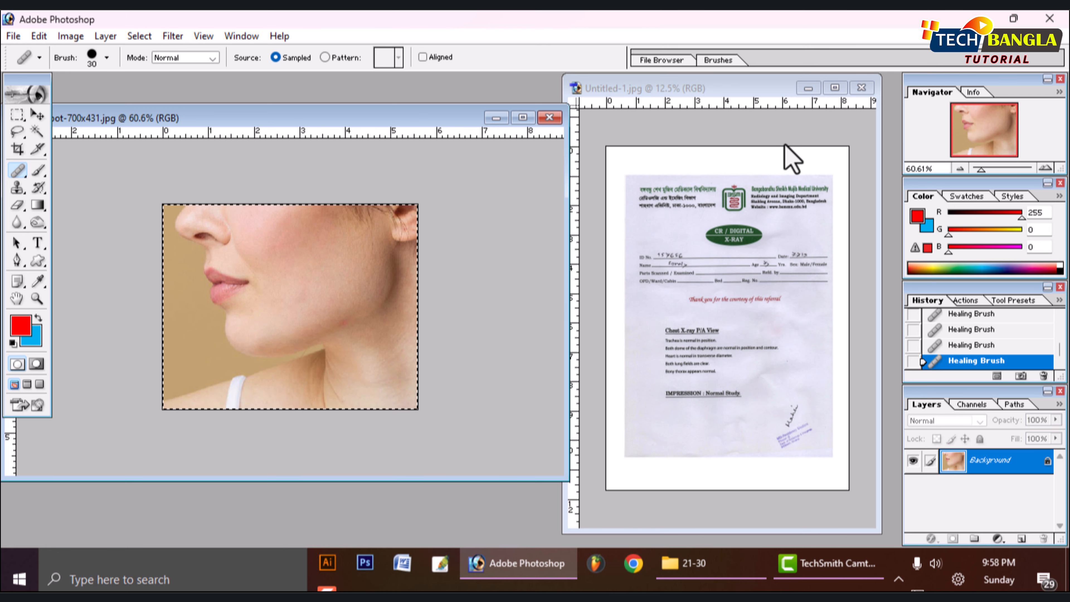
- Maximize the Untitled-1.jpg document and heal away the word X-RAY in the green oval using plain green sampled beside it
{"action": "left_click", "coordinate": [792, 140]}
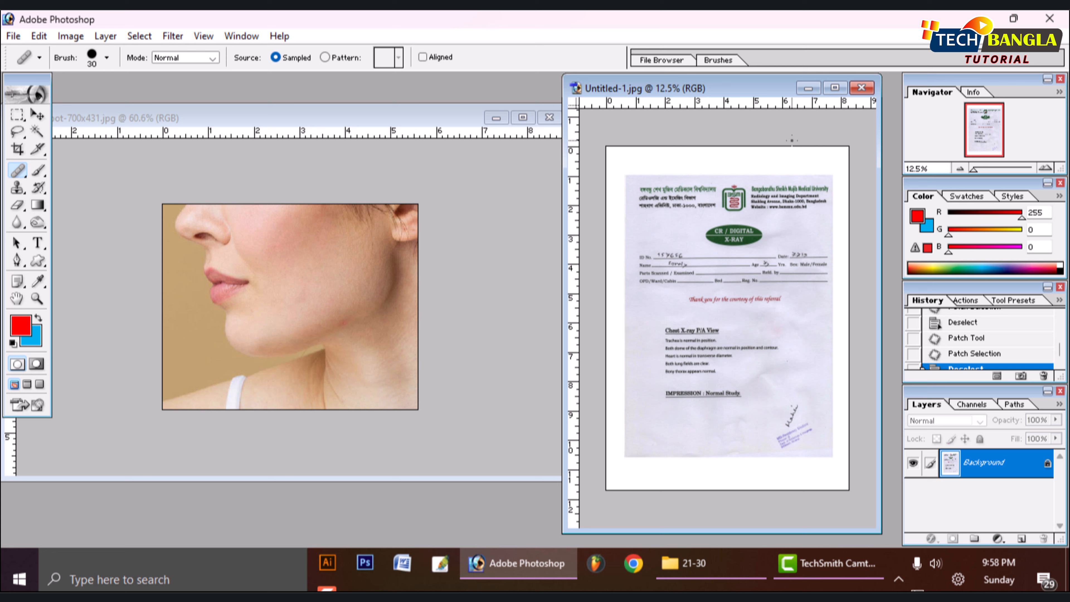
{"action": "left_click", "coordinate": [835, 93]}
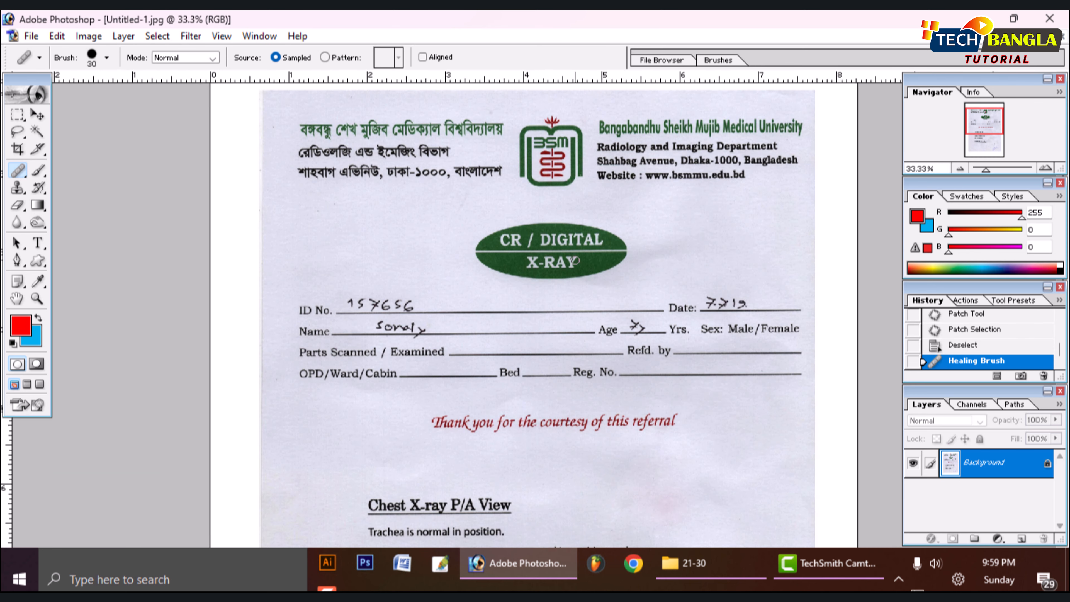
{"action": "left_click", "coordinate": [584, 264]}
{"action": "left_click", "coordinate": [580, 265]}
{"action": "left_click_drag", "start_coordinate": [638, 335], "coordinate": [547, 301]}
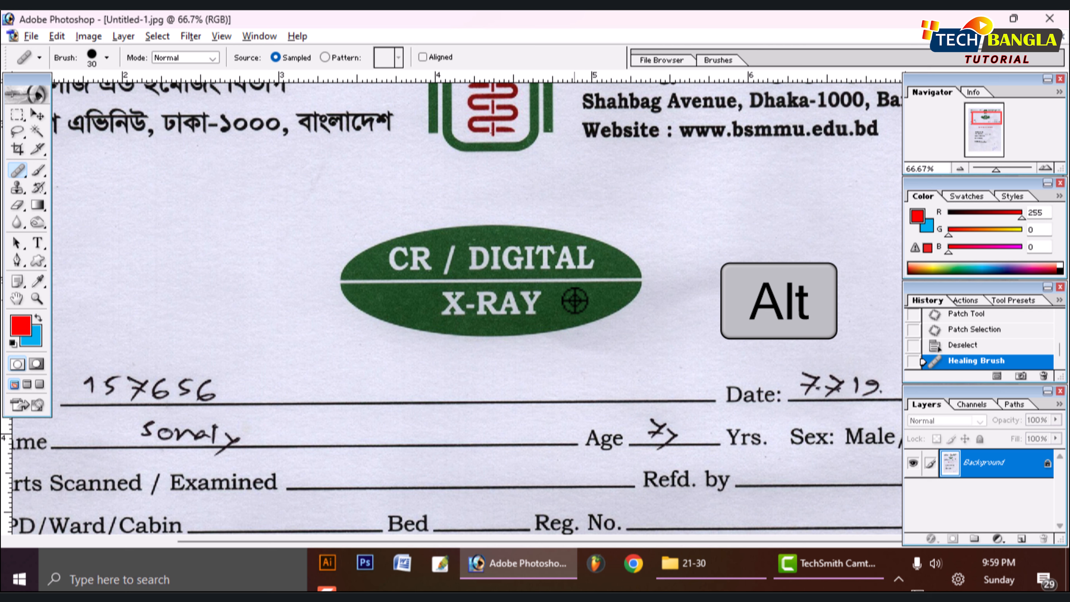
{"action": "left_click", "coordinate": [575, 300], "text": "alt"}
{"action": "left_click_drag", "start_coordinate": [539, 303], "coordinate": [488, 306]}
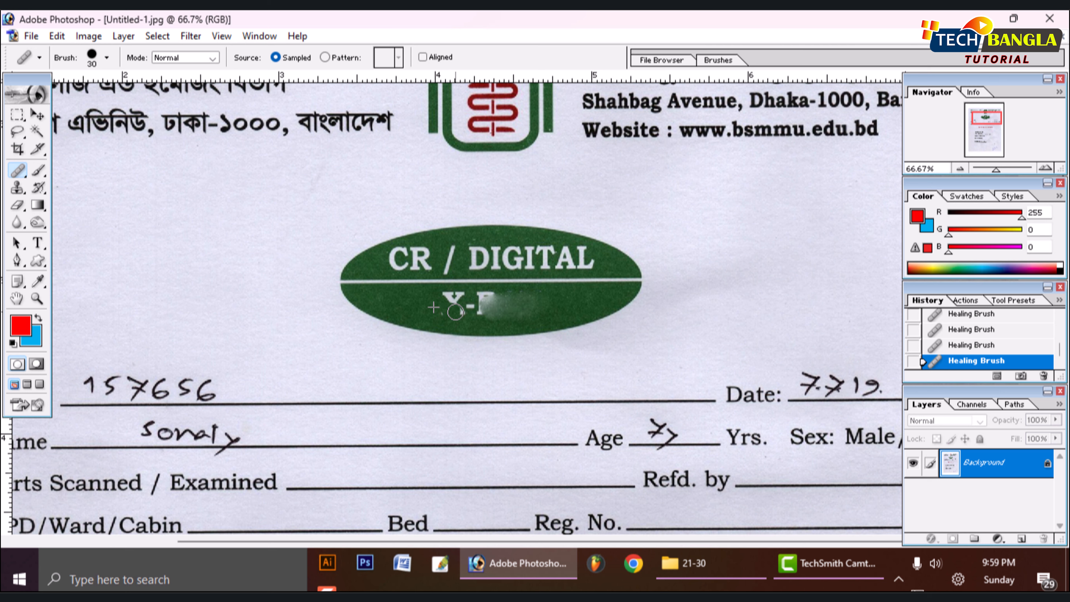
{"action": "mouse_move", "coordinate": [455, 298]}
{"action": "left_mouse_down"}
{"action": "mouse_move", "coordinate": [483, 296]}
{"action": "mouse_move", "coordinate": [463, 308]}
{"action": "left_mouse_up"}
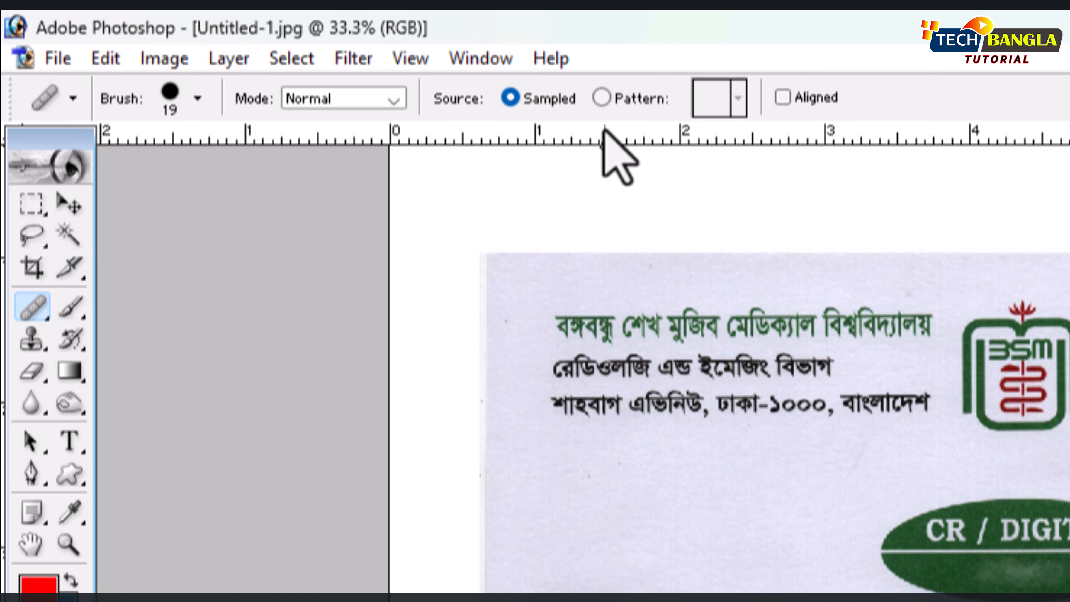
- Set the Healing Brush source to Pattern and choose the black-and-white checkered pattern
{"action": "left_click", "coordinate": [325, 58]}
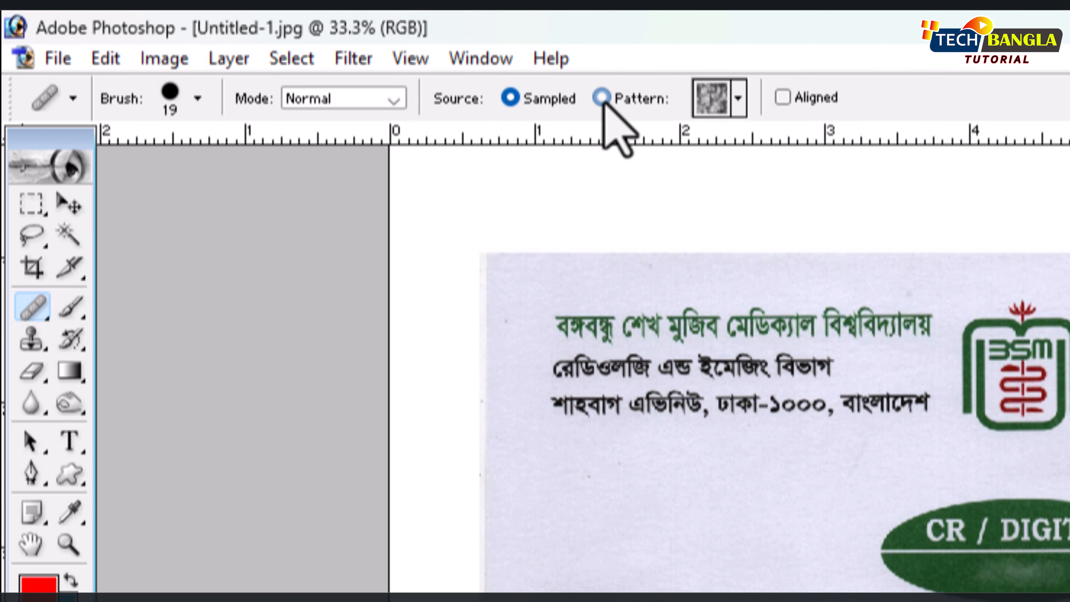
{"action": "left_click", "coordinate": [737, 99]}
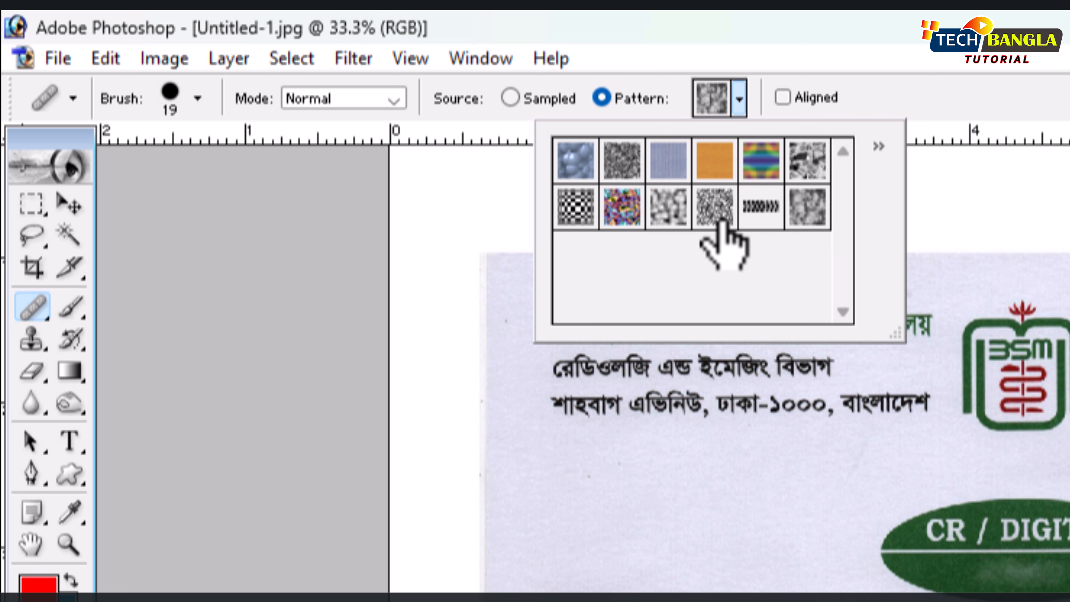
{"action": "left_click", "coordinate": [568, 211]}
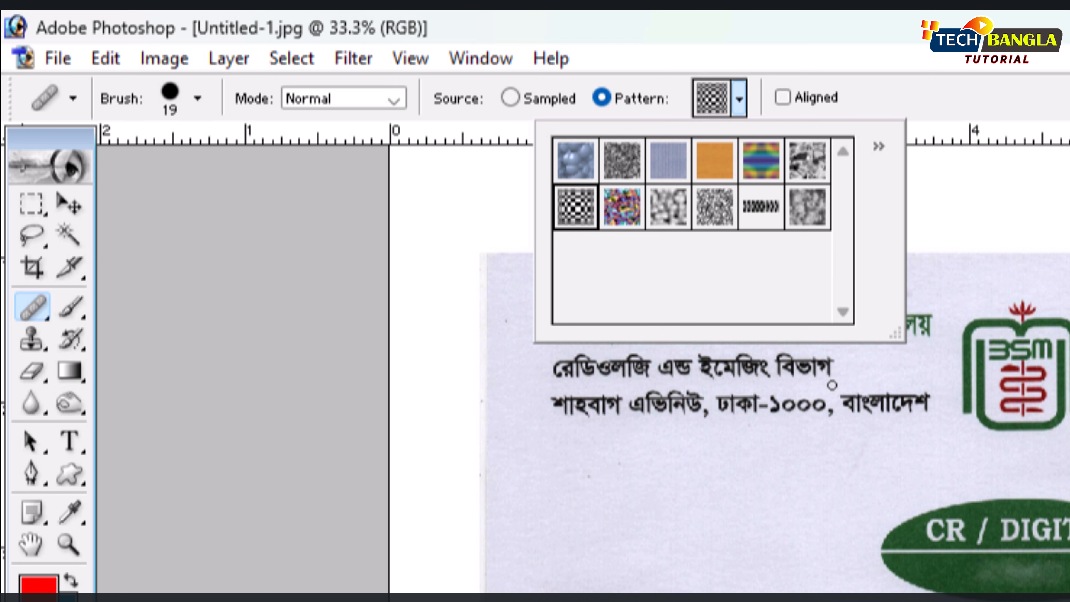
{"action": "left_click", "coordinate": [1053, 111]}
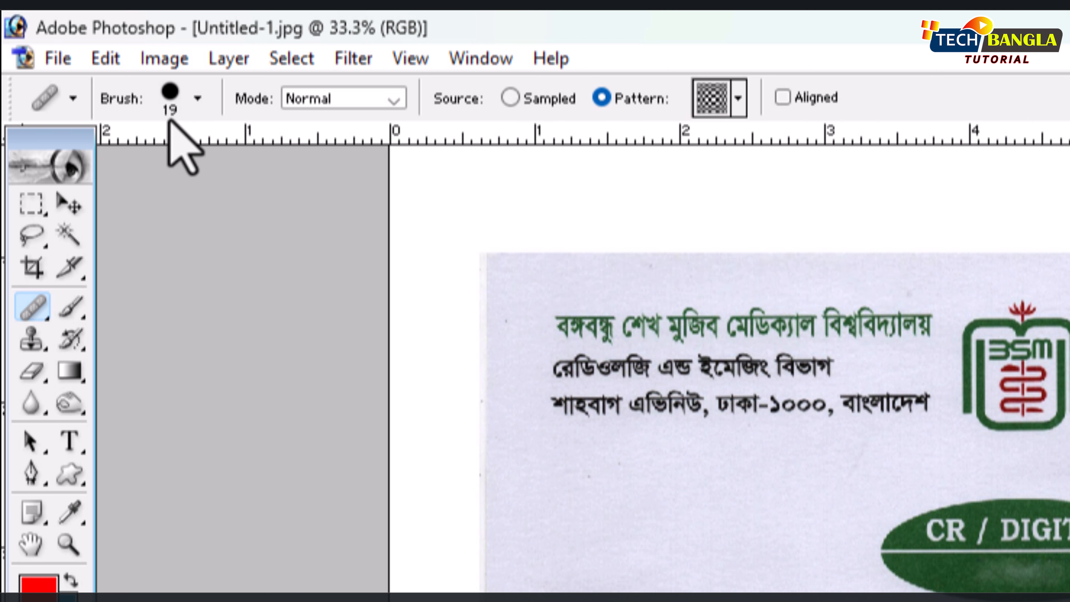
- Enlarge the healing brush to 175 and paint the checkered pattern down the upper part of the page's left margin
{"action": "key", "text": "bracketright"}
{"action": "key", "text": "bracketright"}
{"action": "key", "text": "bracketright"}
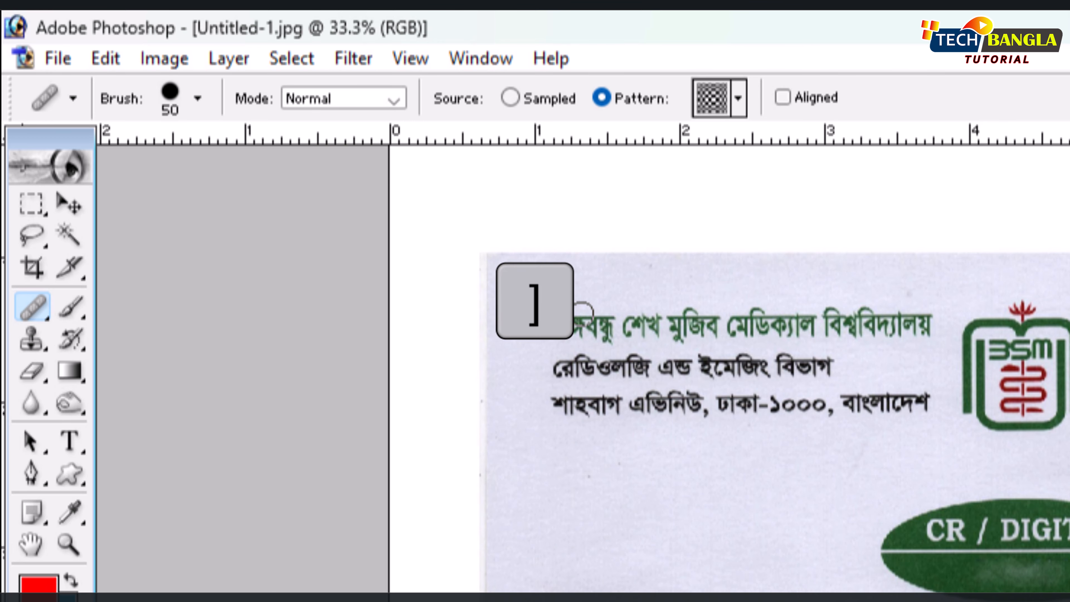
{"action": "key", "text": "bracketright"}
{"action": "key", "text": "bracketright"}
{"action": "key", "text": "bracketright"}
{"action": "key", "text": "bracketright"}
{"action": "key", "text": "bracketright"}
{"action": "key", "text": "bracketright"}
{"action": "key", "text": "bracketright"}
{"action": "key", "text": "bracketright"}
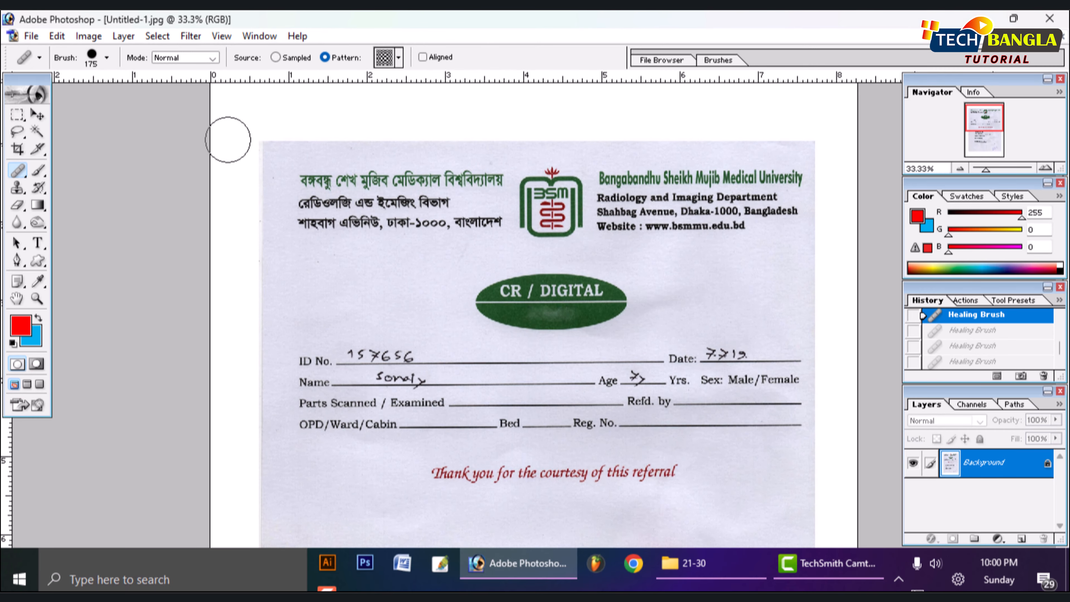
{"action": "left_click_drag", "start_coordinate": [228, 139], "coordinate": [231, 451]}
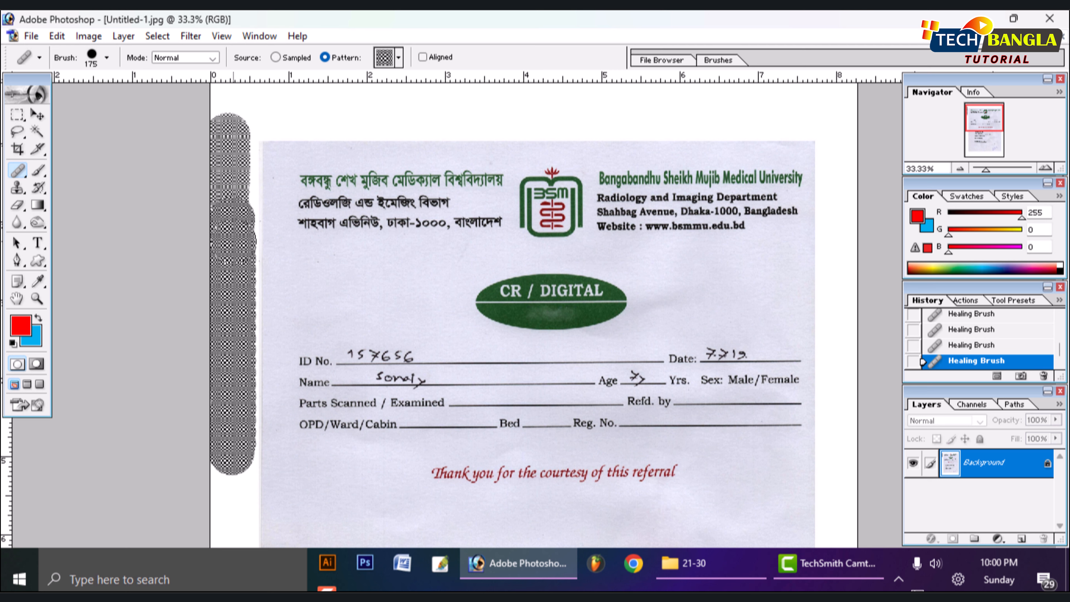
{"action": "left_click_drag", "start_coordinate": [233, 241], "coordinate": [232, 166]}
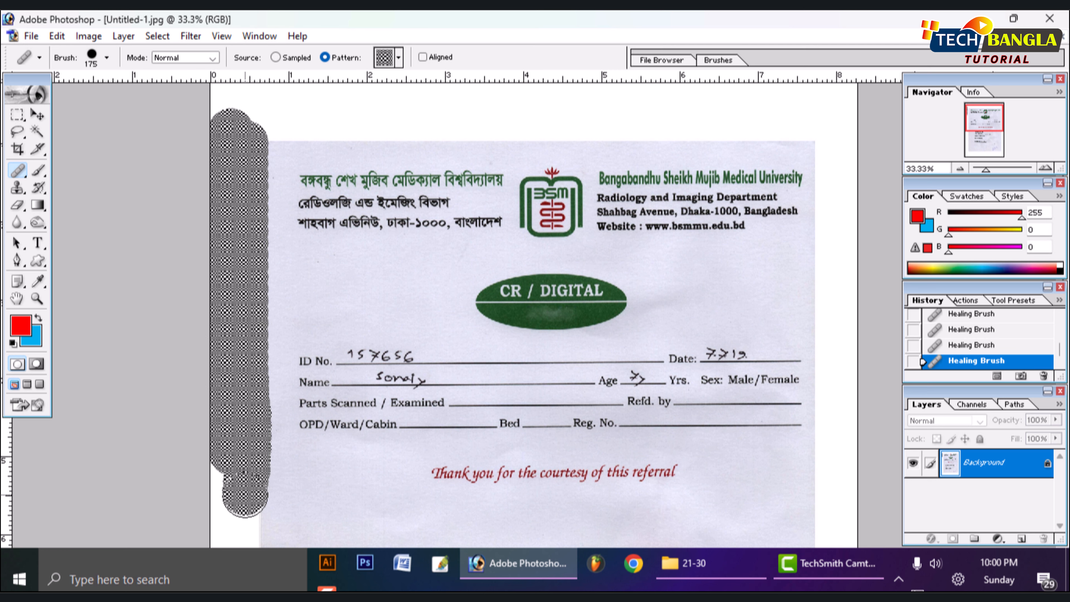
- Enlarge the healing brush to 400 and cover the full height of the page's left margin with straight pattern strokes
{"action": "key", "text": "bracketright"}
{"action": "key", "text": "bracketright"}
{"action": "key", "text": "ctrl+minus"}
{"action": "key", "text": "ctrl+minus"}
{"action": "key", "text": "ctrl+minus"}
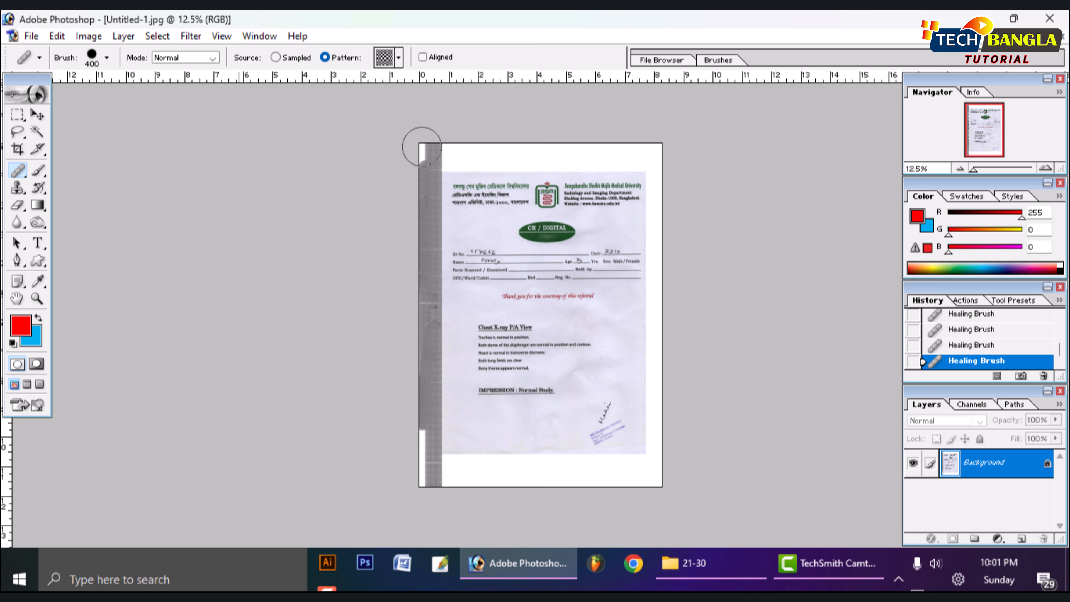
{"action": "key", "text": "shift"}
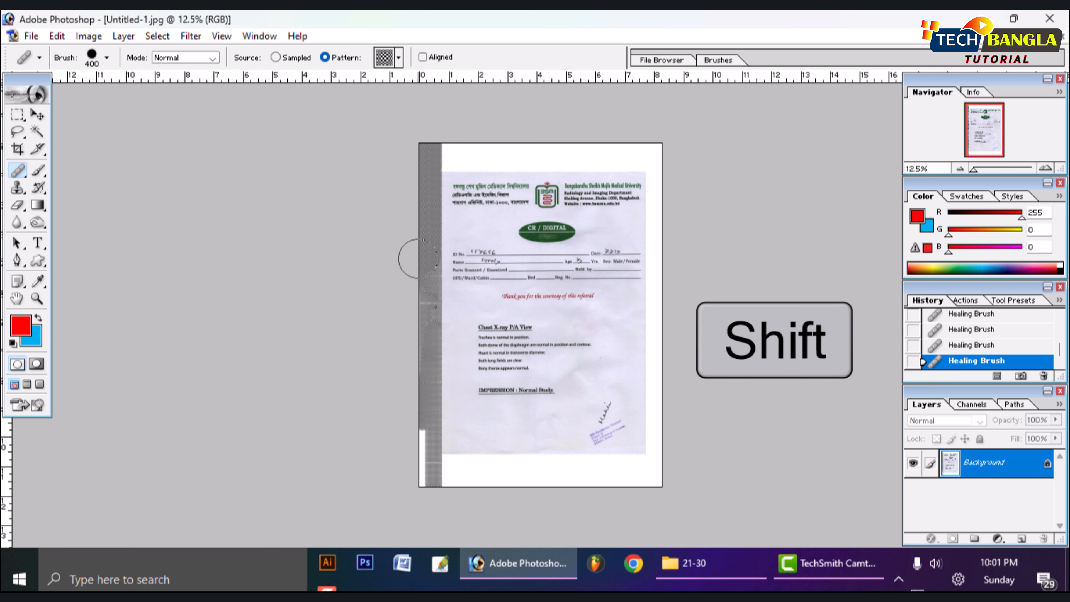
{"action": "left_click_drag", "start_coordinate": [417, 258], "coordinate": [417, 360]}
- Complete the patterned border along the page's bottom, right and top margins, and restore the document to a floating window
{"action": "mouse_move", "coordinate": [416, 419]}
{"action": "left_mouse_down"}
{"action": "mouse_move", "coordinate": [422, 487]}
{"action": "mouse_move", "coordinate": [416, 474]}
{"action": "mouse_move", "coordinate": [636, 471]}
{"action": "mouse_move", "coordinate": [655, 484]}
{"action": "mouse_move", "coordinate": [675, 115]}
{"action": "left_mouse_up"}
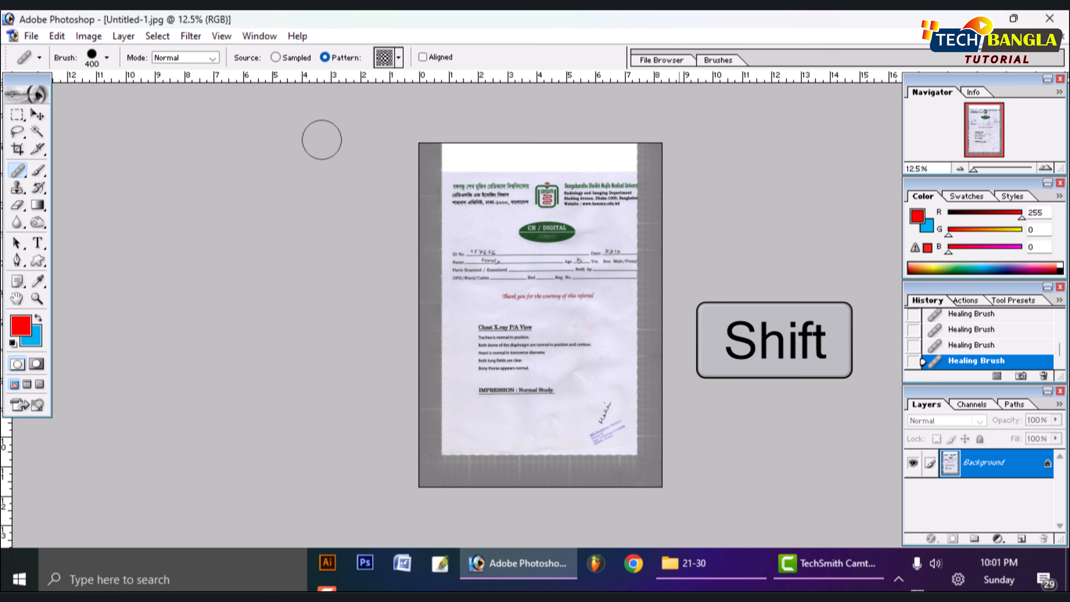
{"action": "left_click_drag", "start_coordinate": [407, 152], "coordinate": [712, 160]}
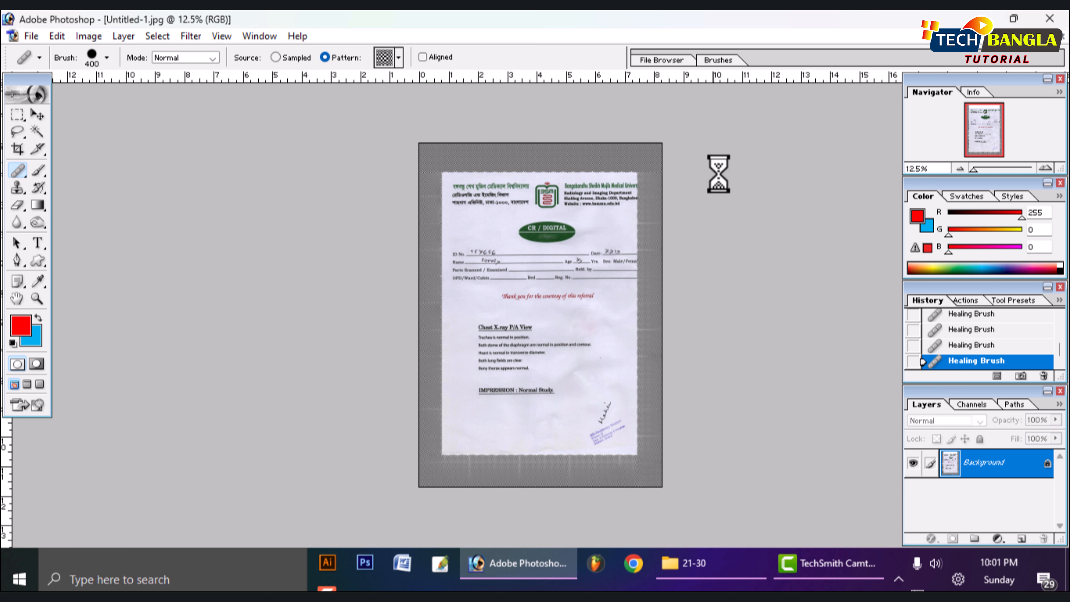
{"action": "left_click", "coordinate": [1051, 42]}
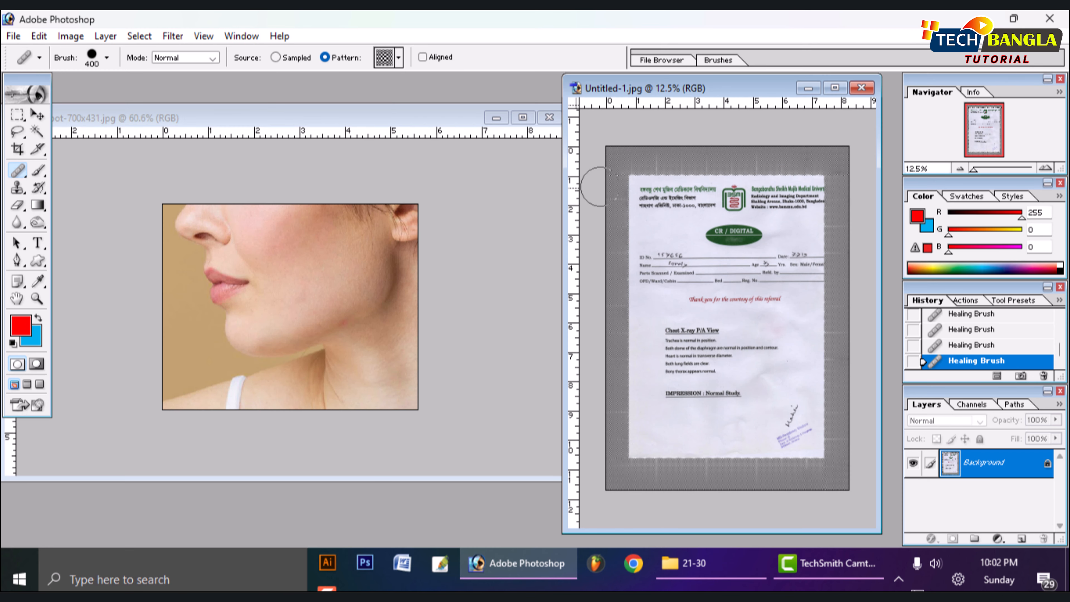